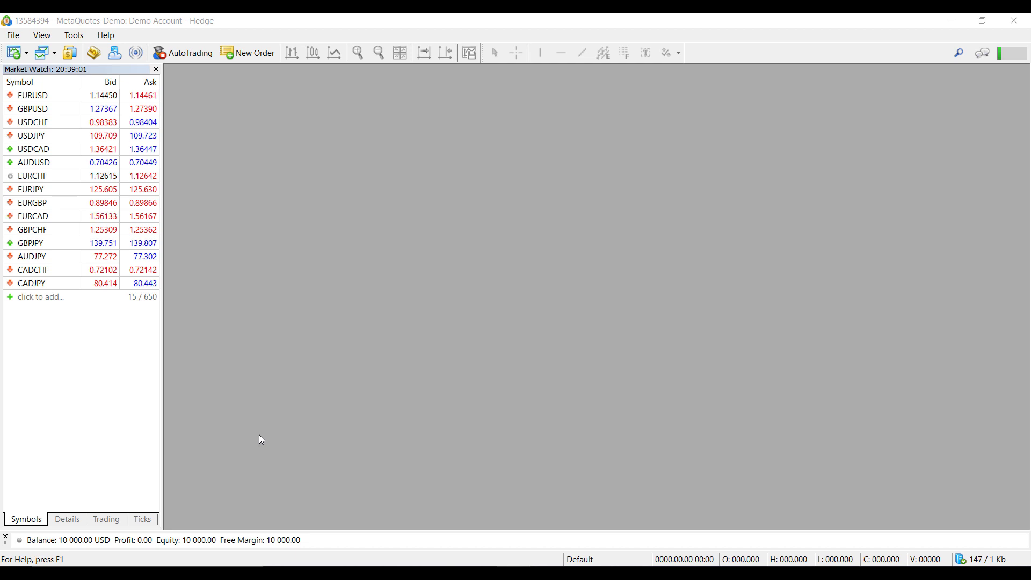
# - Open the new-chart symbol list several times and dismiss it without charting anything
pyautogui.click(26, 50)
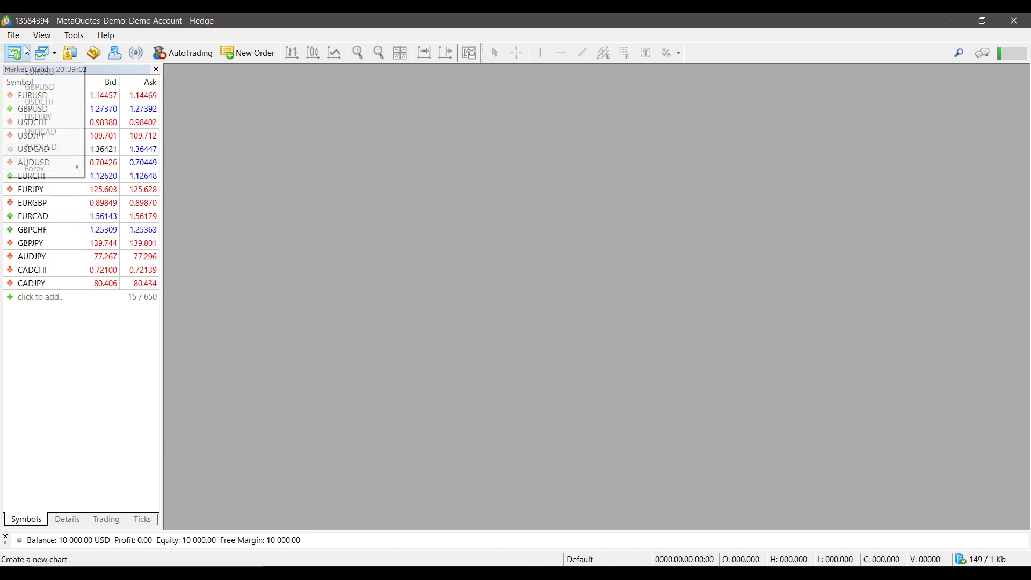
pyautogui.moveTo(67, 170)
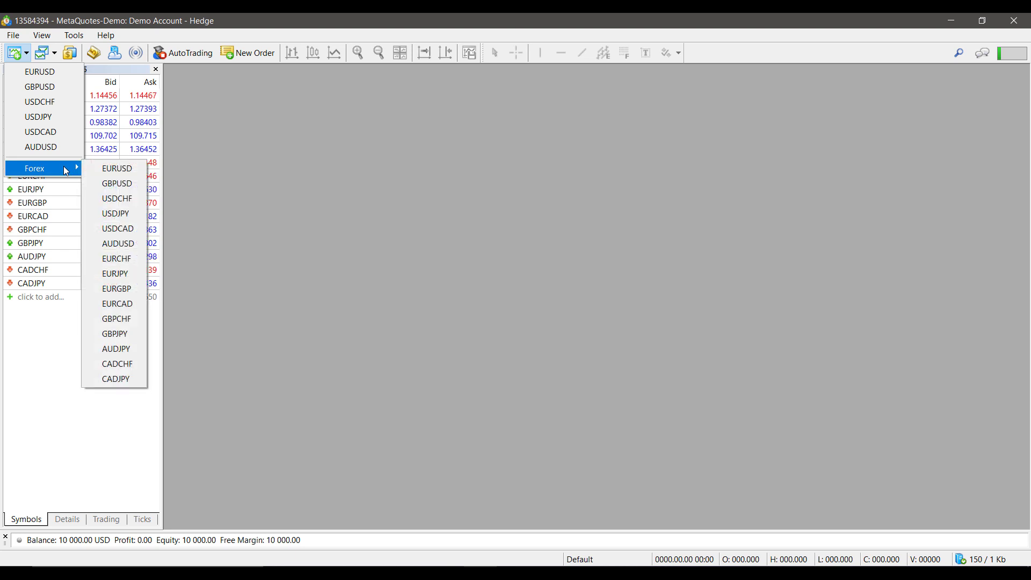
pyautogui.click(260, 289)
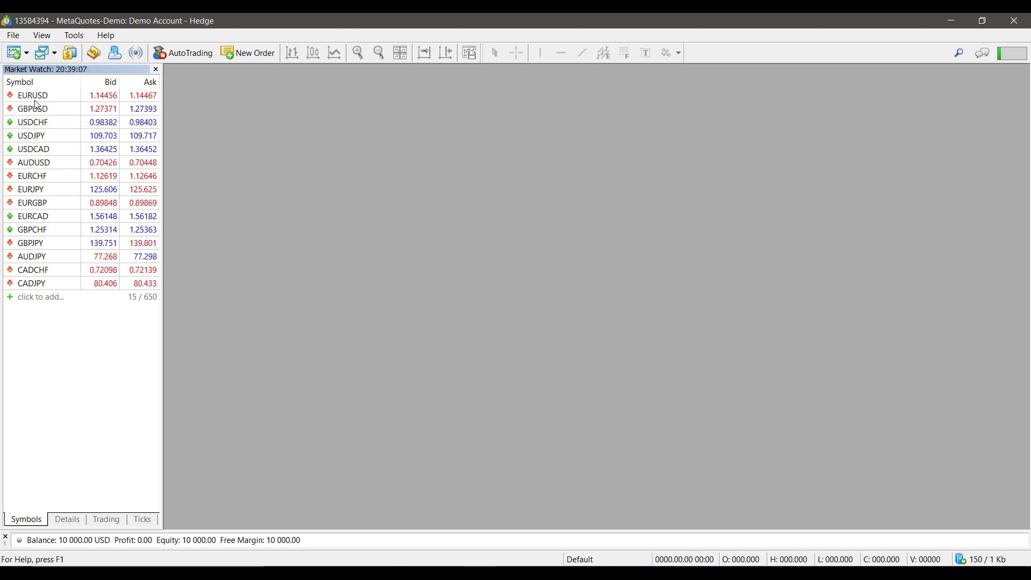
pyautogui.click(22, 54)
pyautogui.moveTo(74, 172)
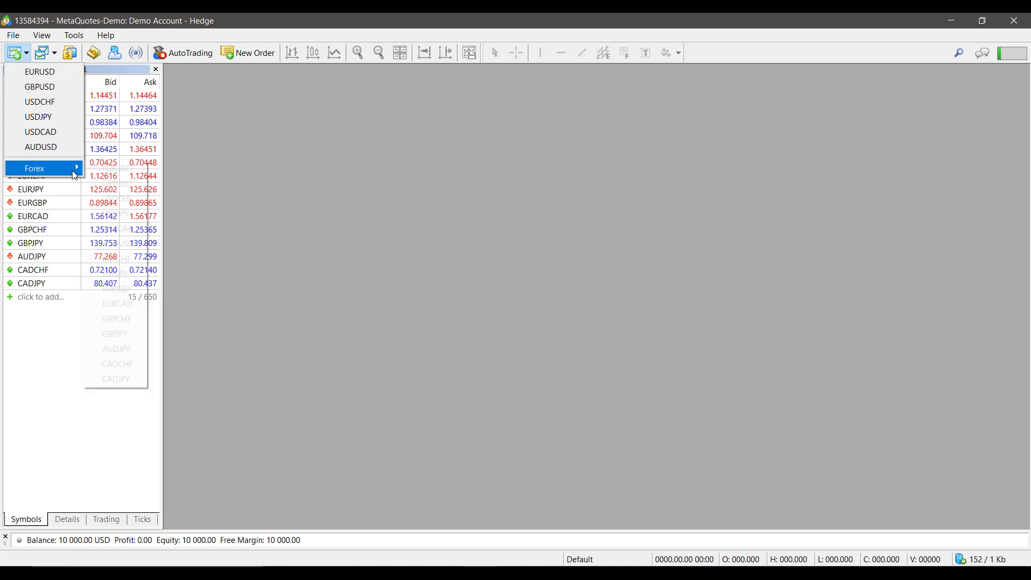
pyautogui.click(55, 363)
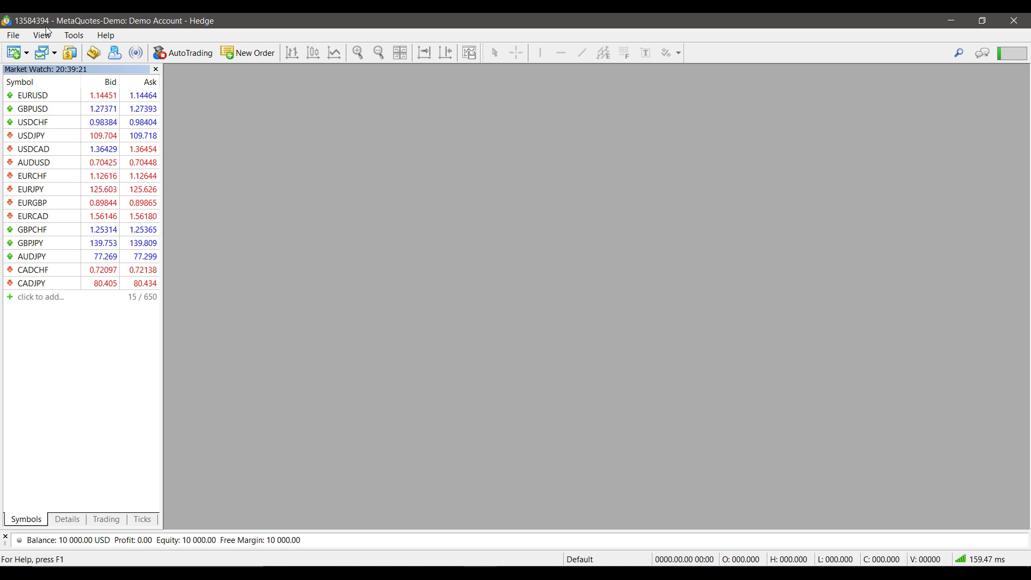
pyautogui.click(25, 55)
pyautogui.click(124, 23)
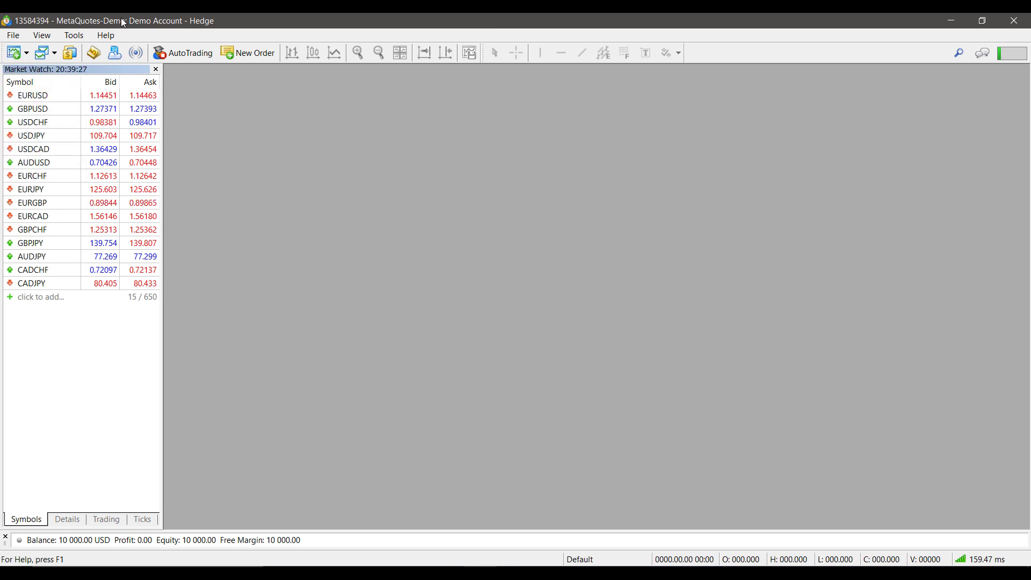
# - Open the Symbols dialog from the View menu and scroll the Forex list back up to EURUSD
pyautogui.click(42, 35)
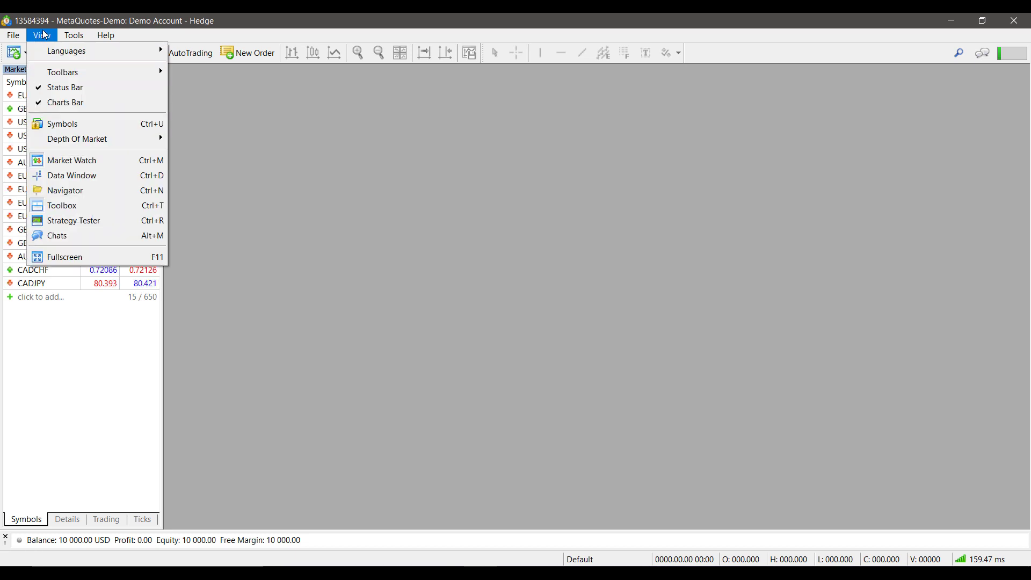
pyautogui.click(76, 129)
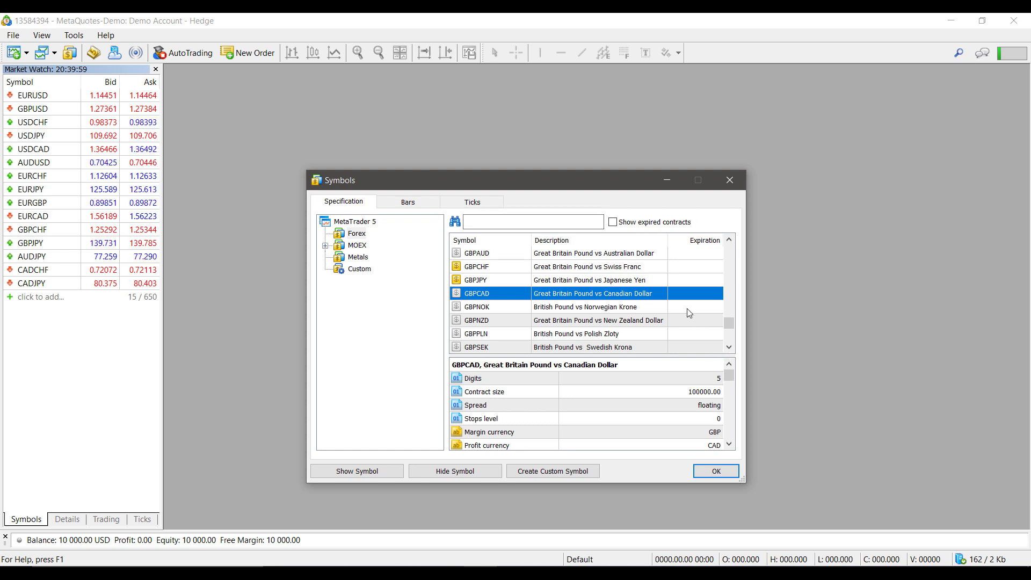
pyautogui.scroll(10, 690, 313)
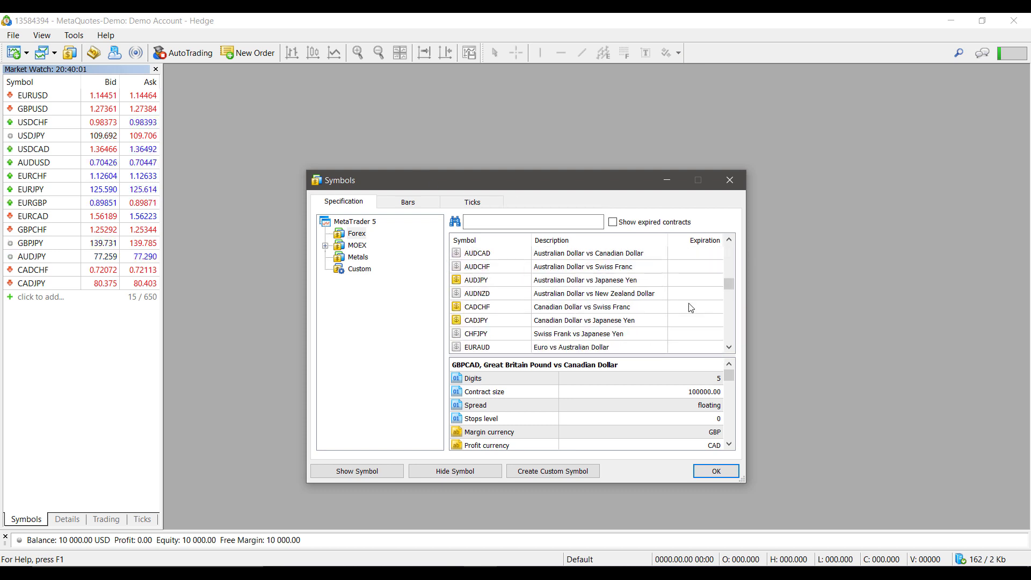
pyautogui.scroll(-6, 687, 310)
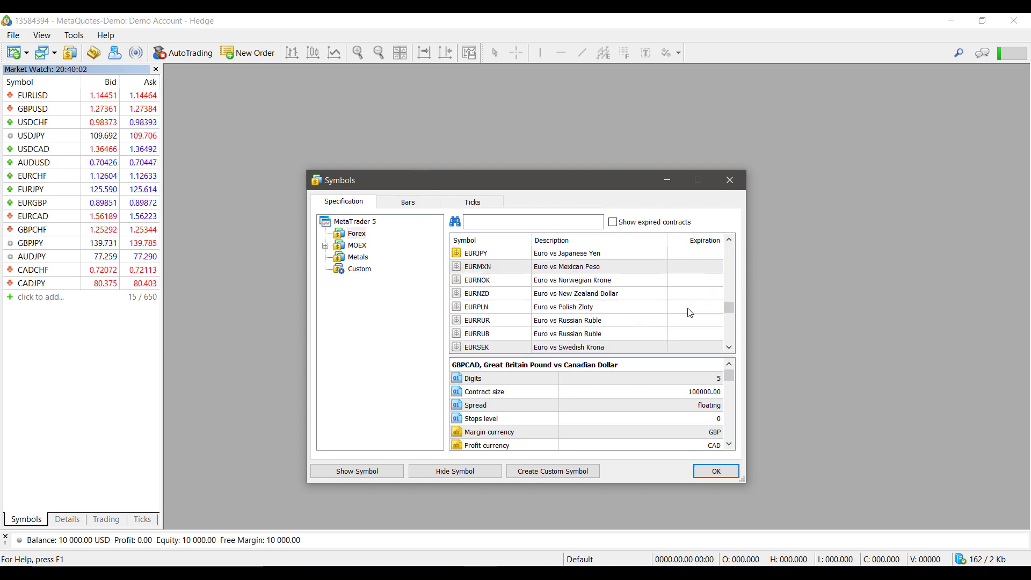
pyautogui.click(18, 50)
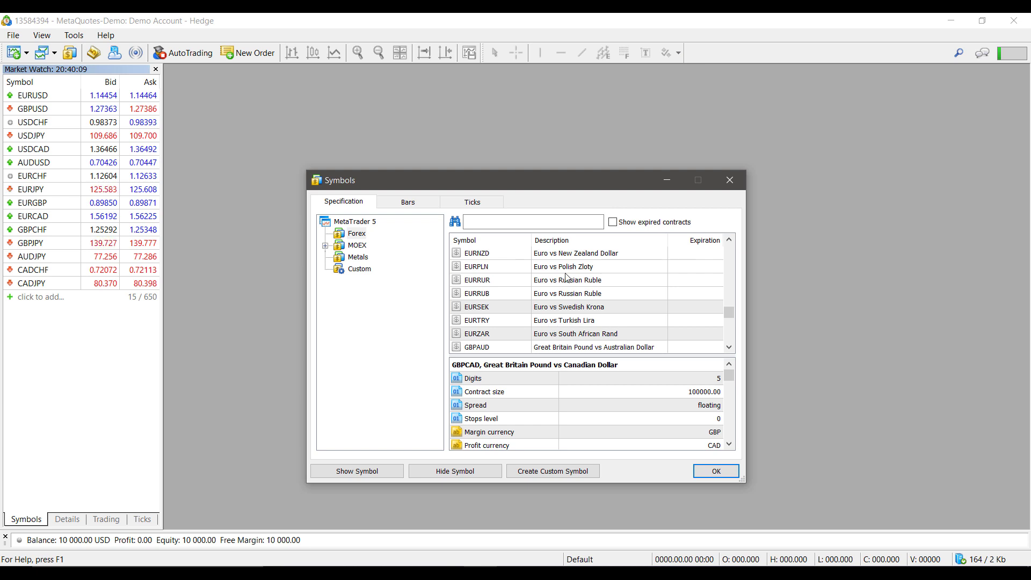
pyautogui.scroll(10, 564, 290)
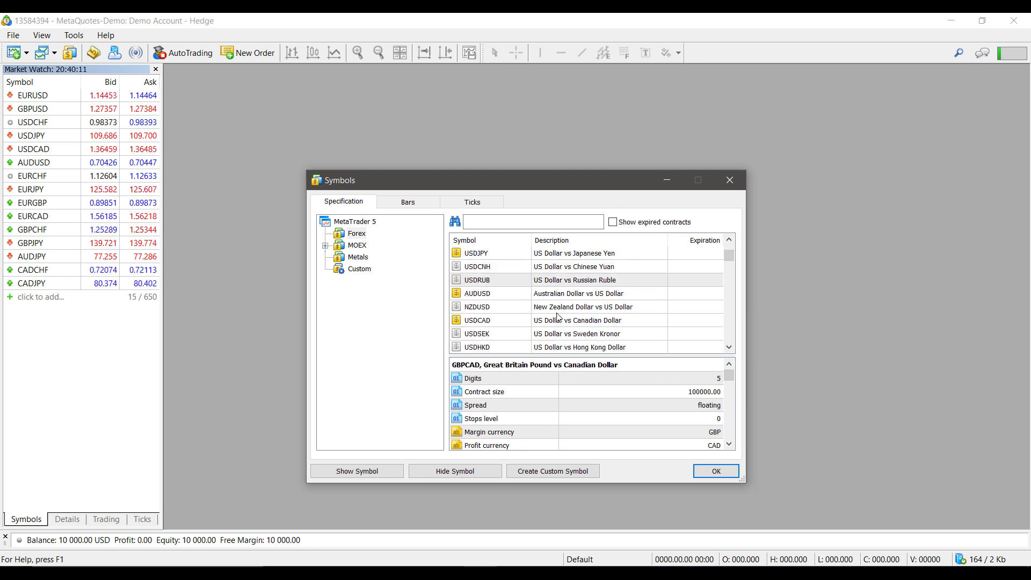
pyautogui.scroll(1, 563, 325)
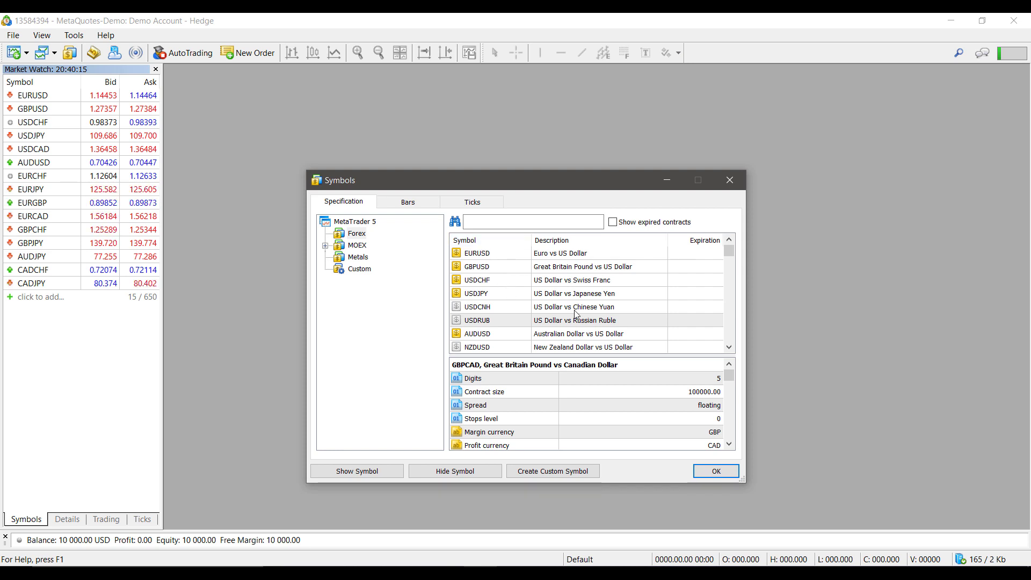
pyautogui.scroll(-2, 539, 290)
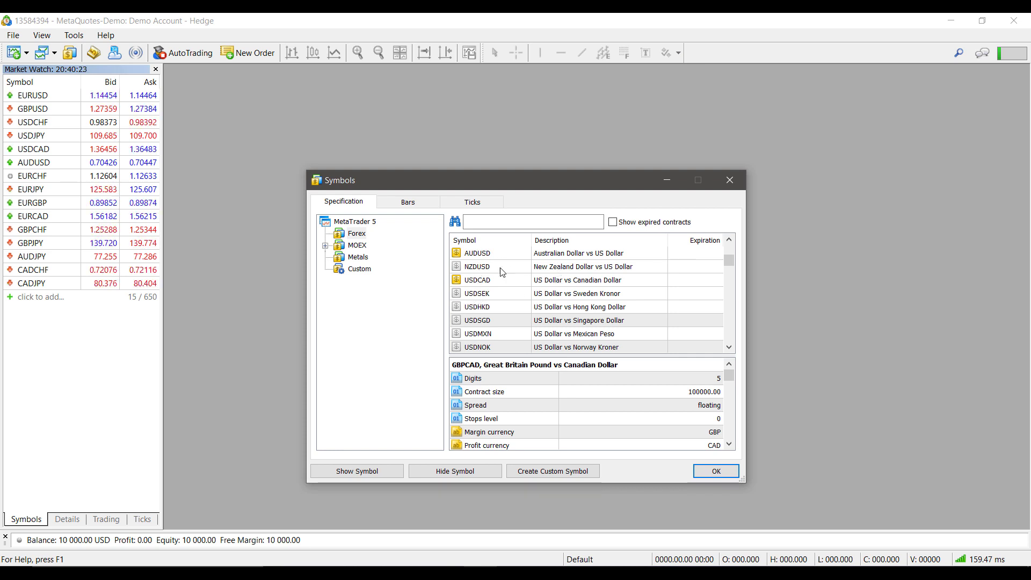
pyautogui.scroll(2, 529, 297)
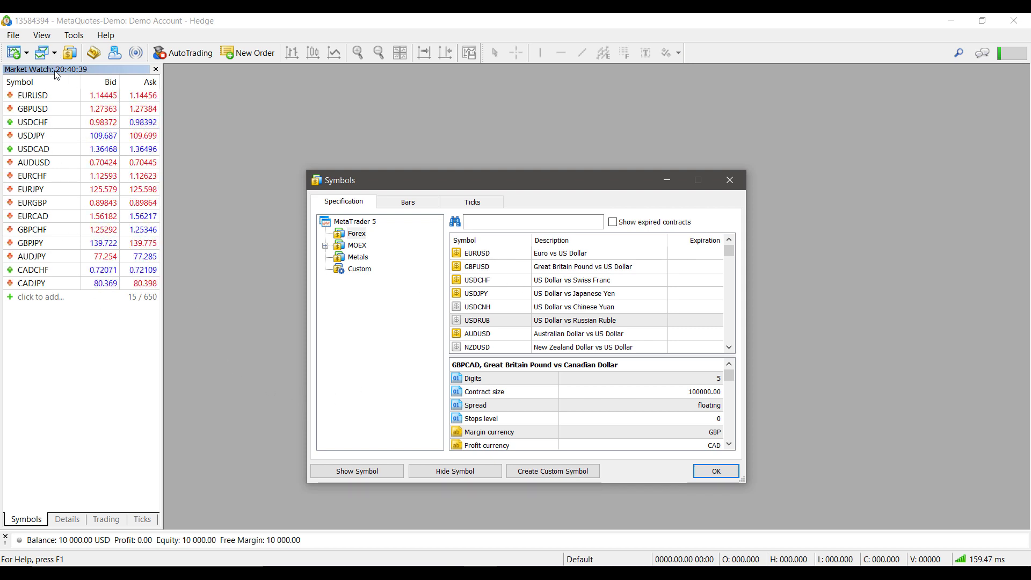
# - Select USDCNH and then USDRUB in the Symbols dialog, adding each to Market Watch with Show Symbol
pyautogui.click(549, 310)
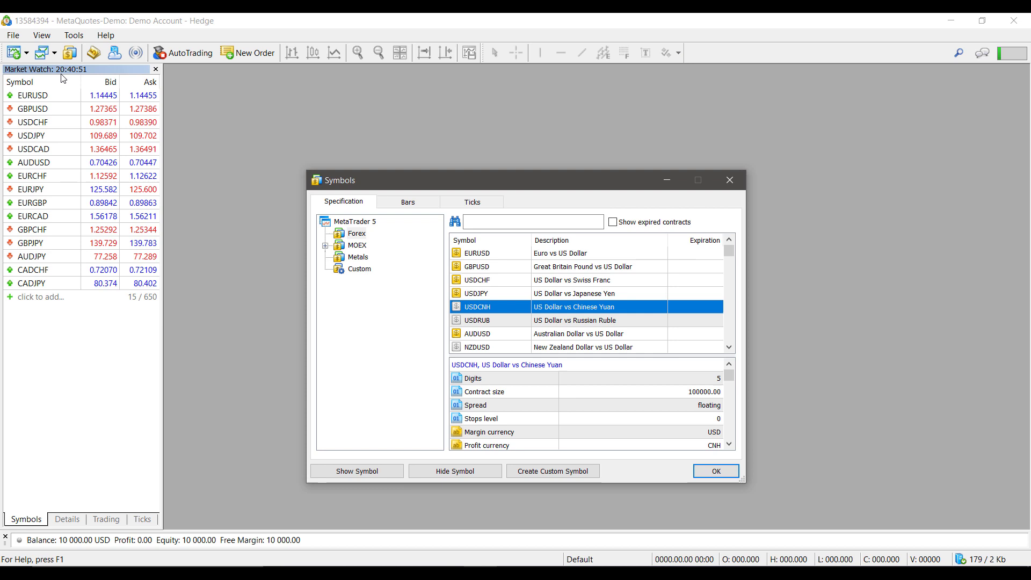
pyautogui.click(359, 473)
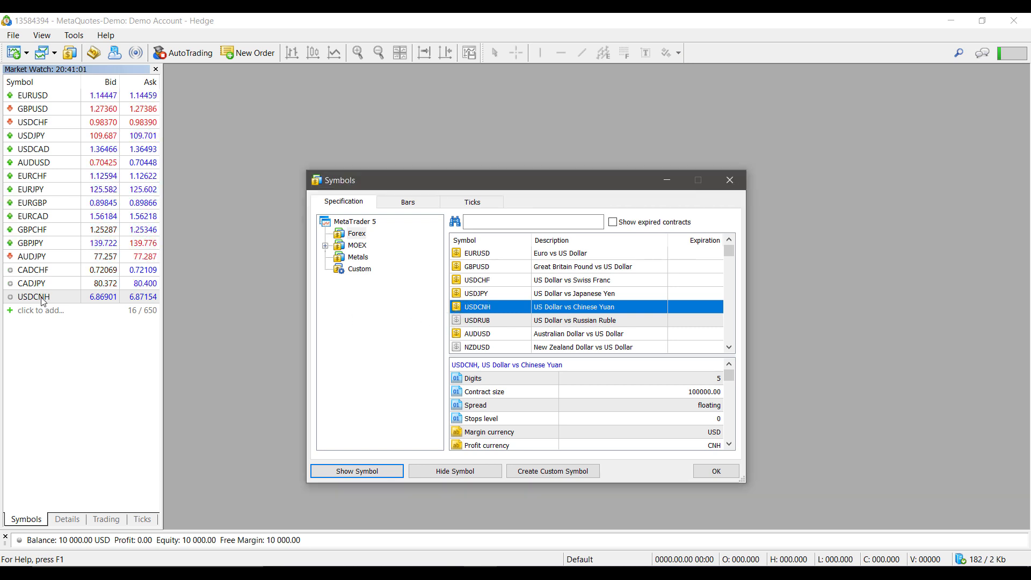
pyautogui.click(26, 109)
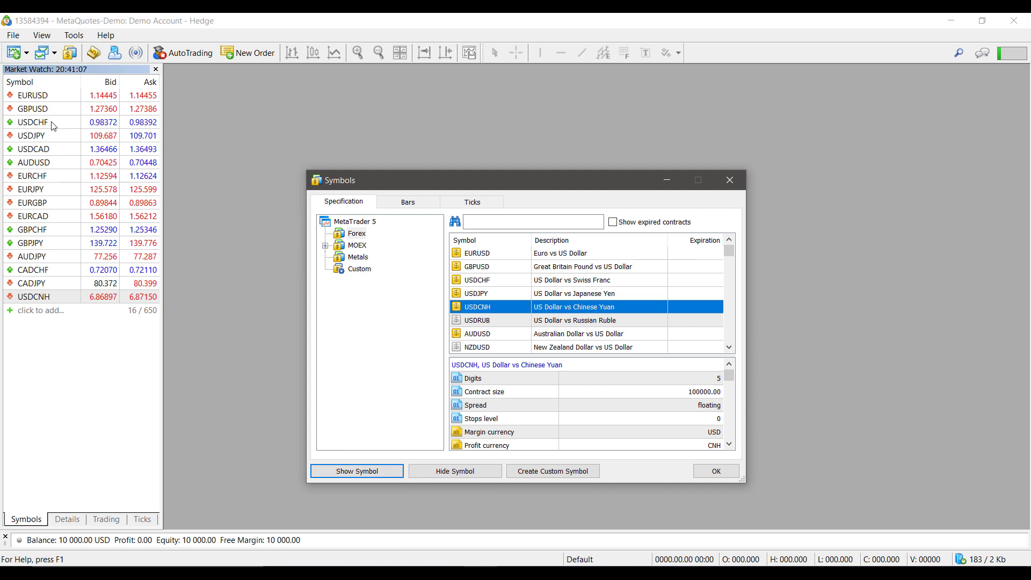
pyautogui.click(547, 326)
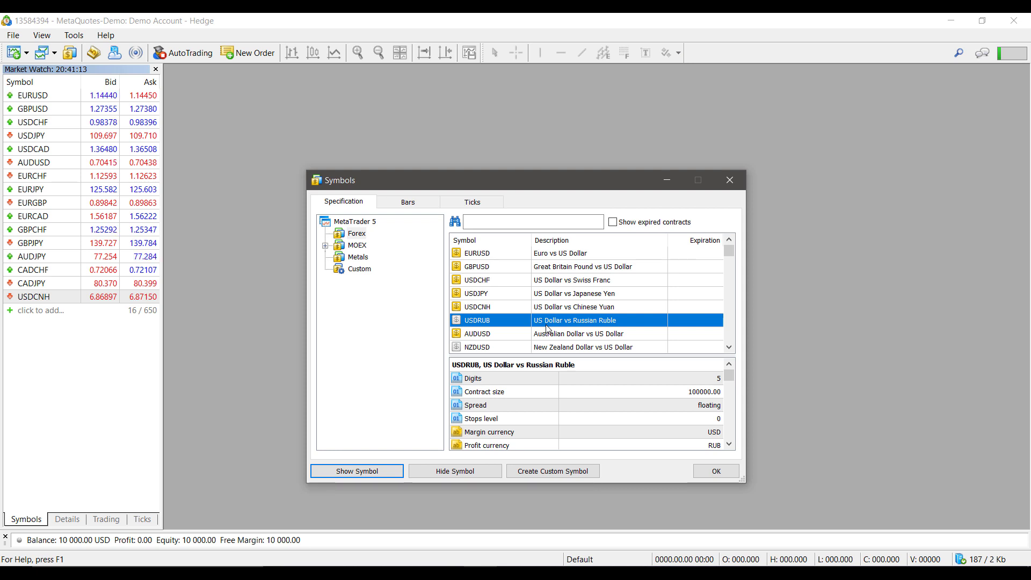
pyautogui.click(360, 477)
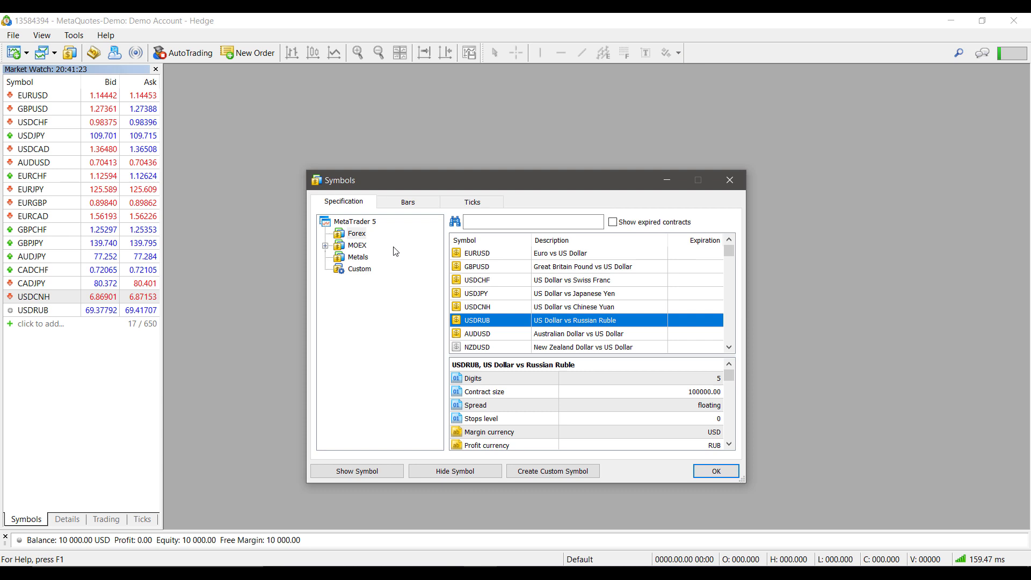
# - Browse the MOEX FORTS futures and Equity & Bond Market T+: Bonds groups, then close the Symbols dialog
pyautogui.click(325, 246)
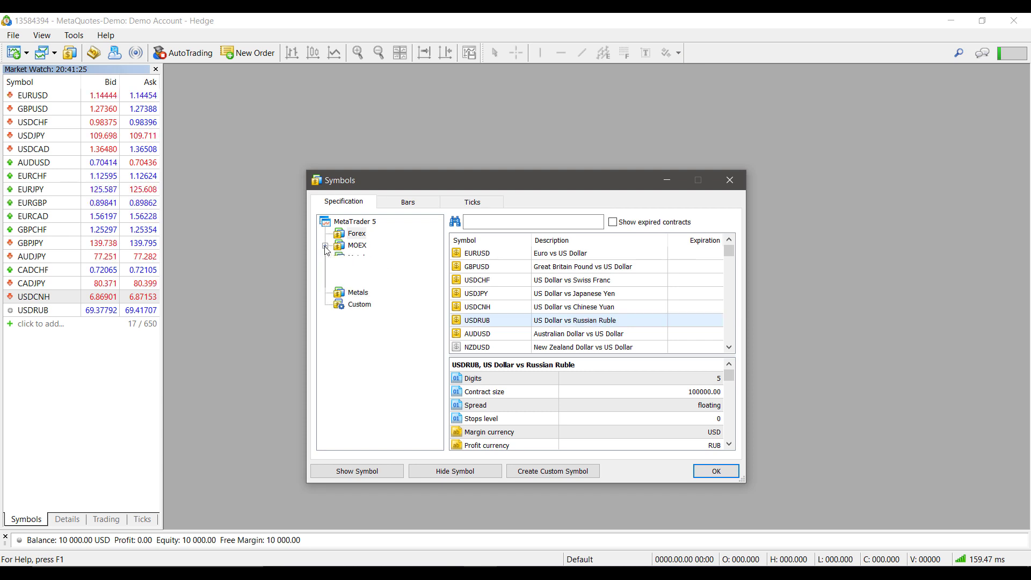
pyautogui.click(356, 246)
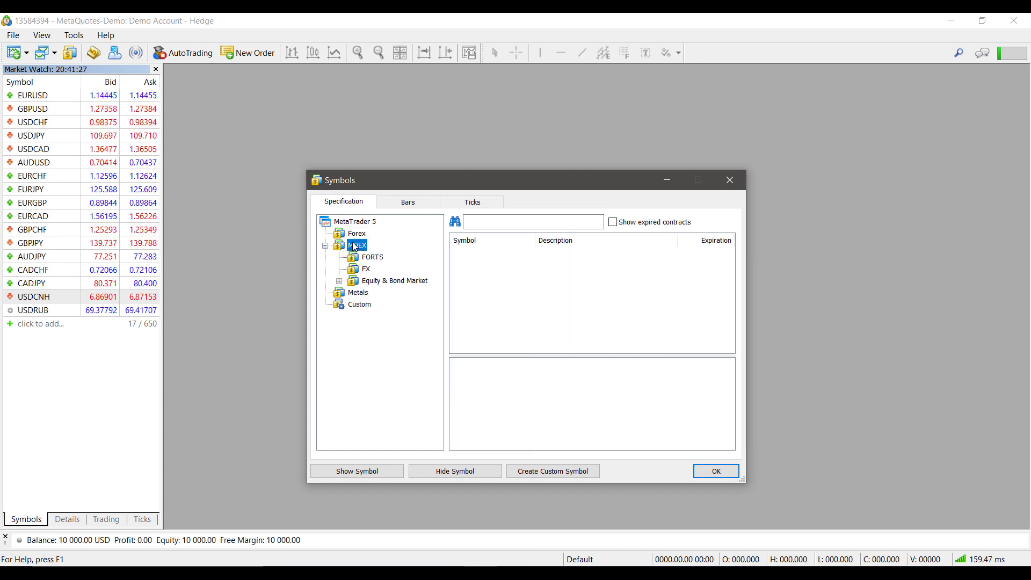
pyautogui.click(365, 258)
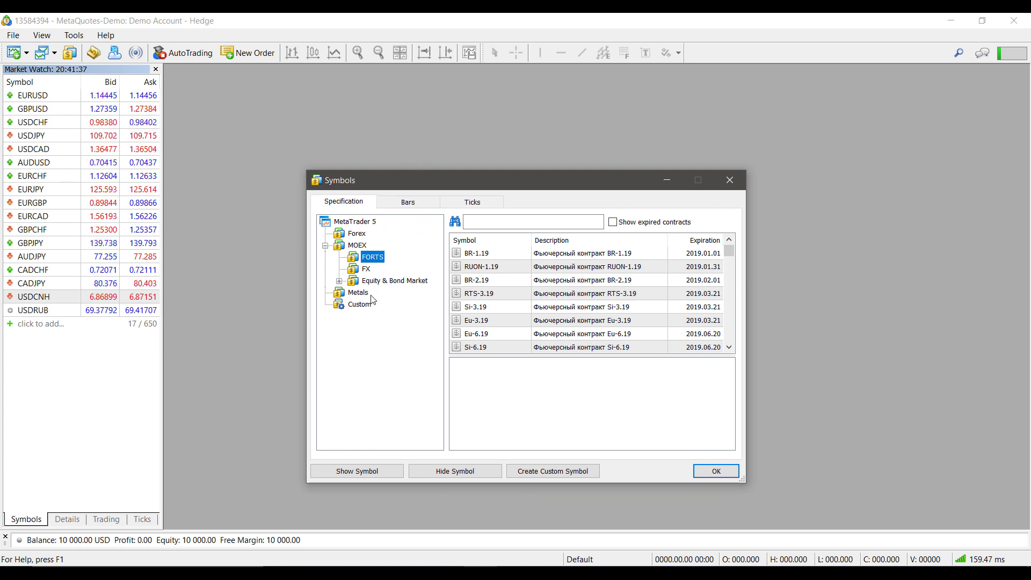
pyautogui.click(341, 282)
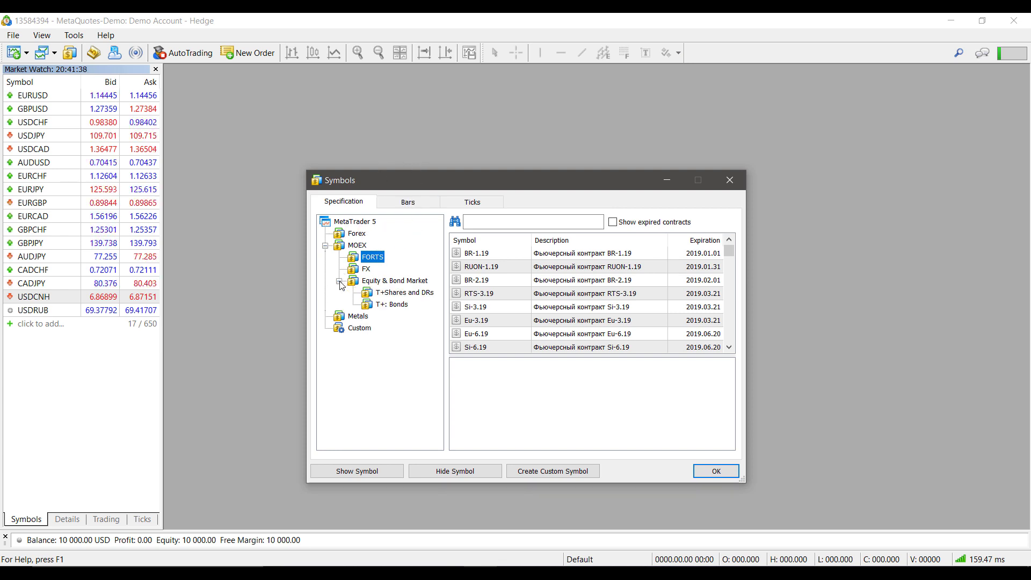
pyautogui.click(374, 295)
pyautogui.click(371, 306)
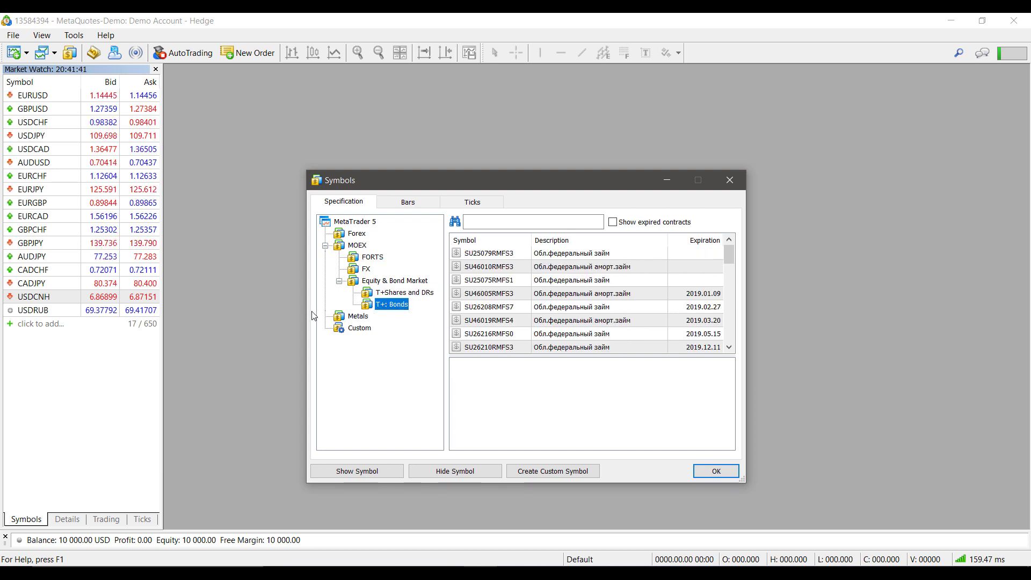
pyautogui.click(486, 225)
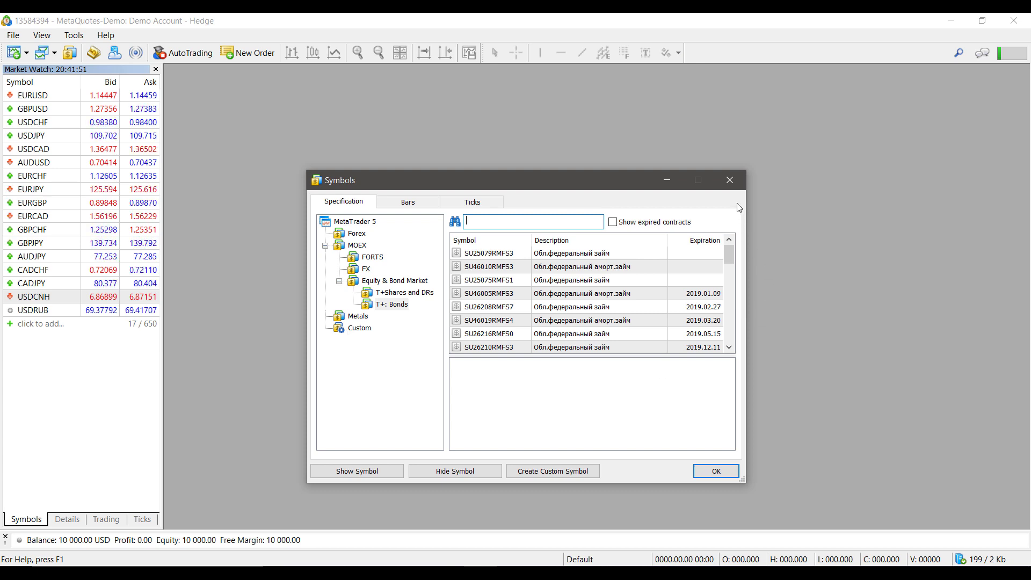
pyautogui.click(728, 184)
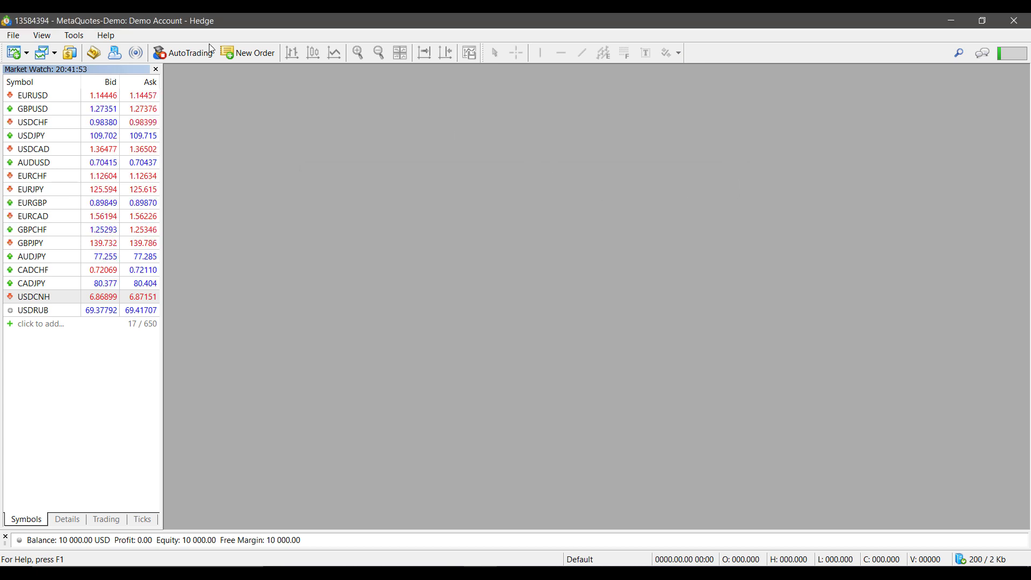
pyautogui.click(8, 36)
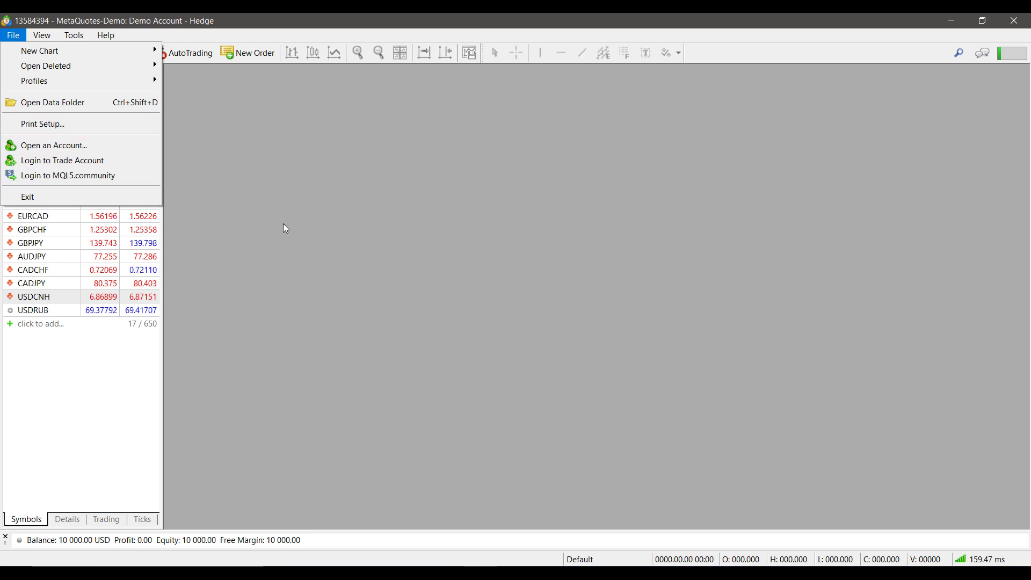
pyautogui.click(411, 237)
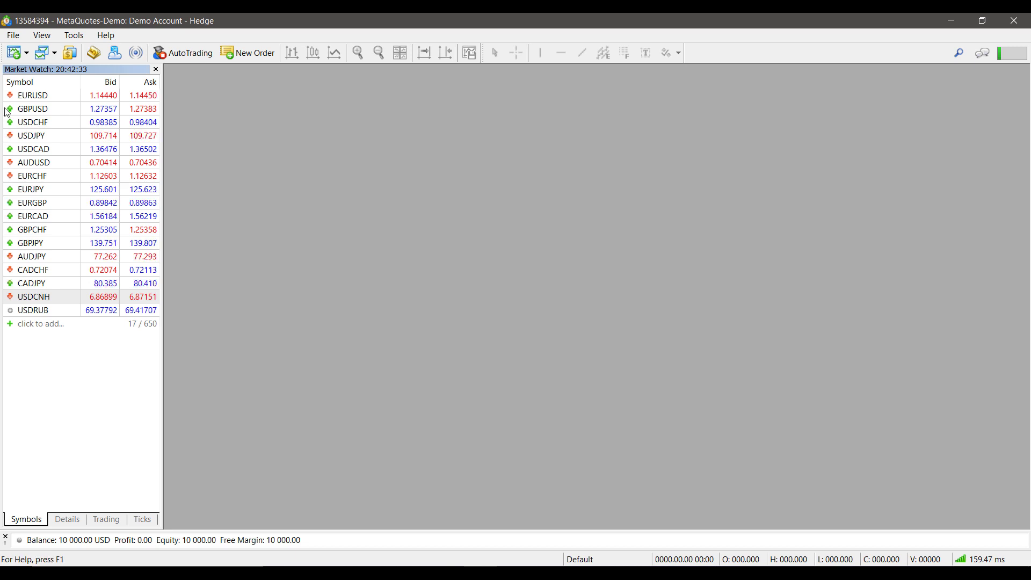
# - Select USDCNH in Market Watch and bring up its right-click menu
pyautogui.click(34, 299)
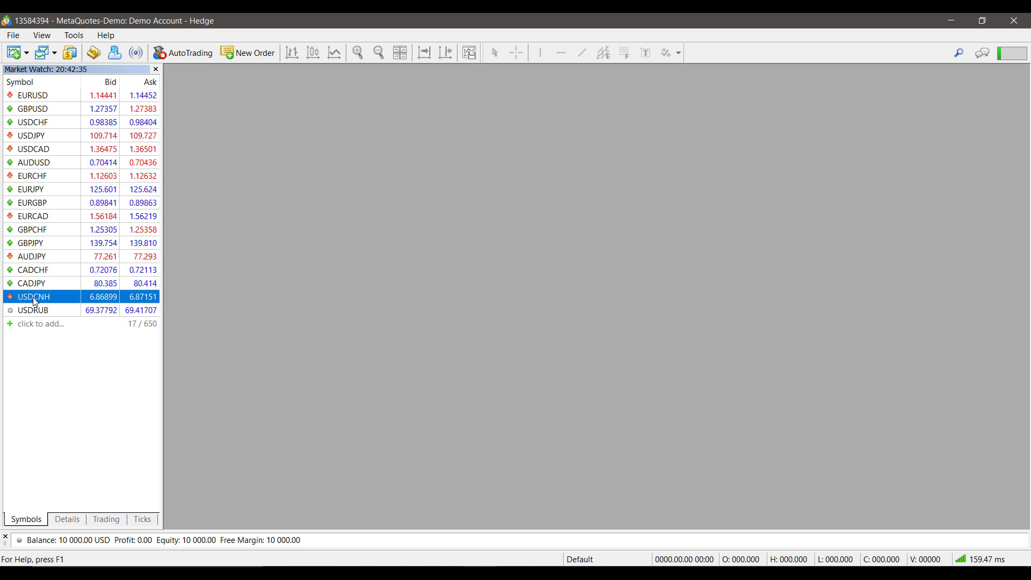
pyautogui.click(42, 36)
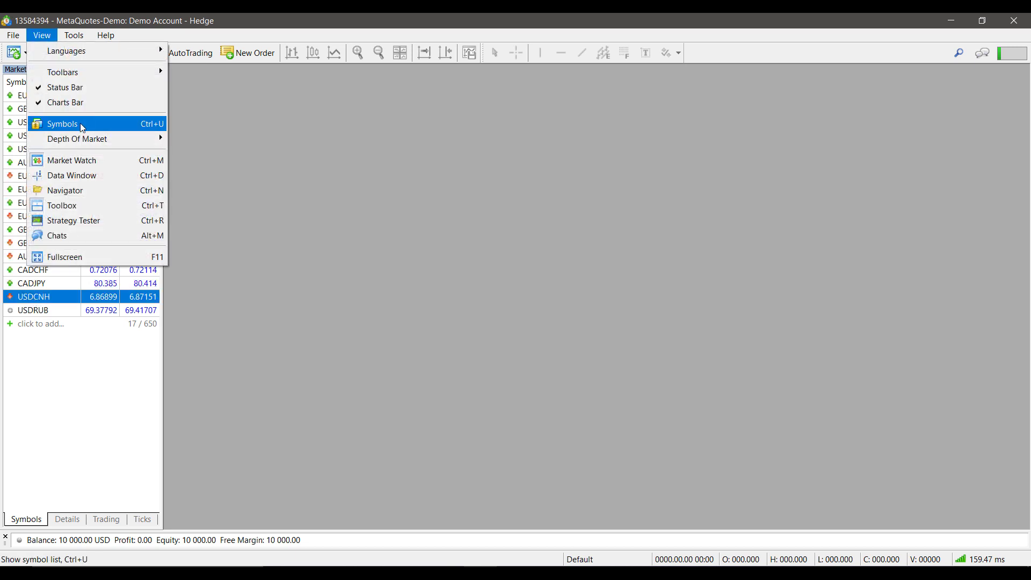
pyautogui.click(271, 298)
pyautogui.rightClick(49, 295)
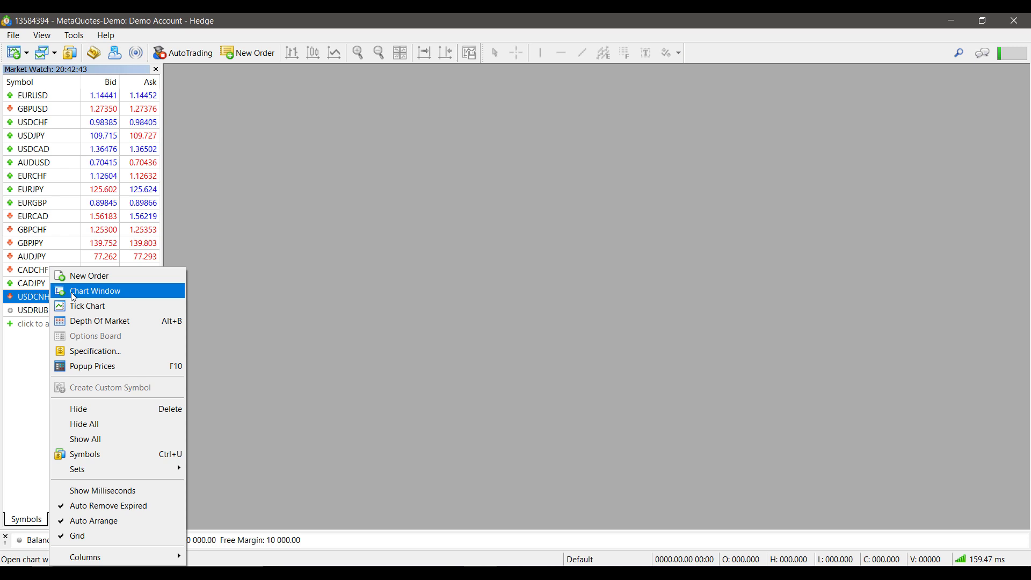
# - Open a USDCNH chart window, then type usd in Market Watch's add row and pick USDCAD
pyautogui.click(137, 299)
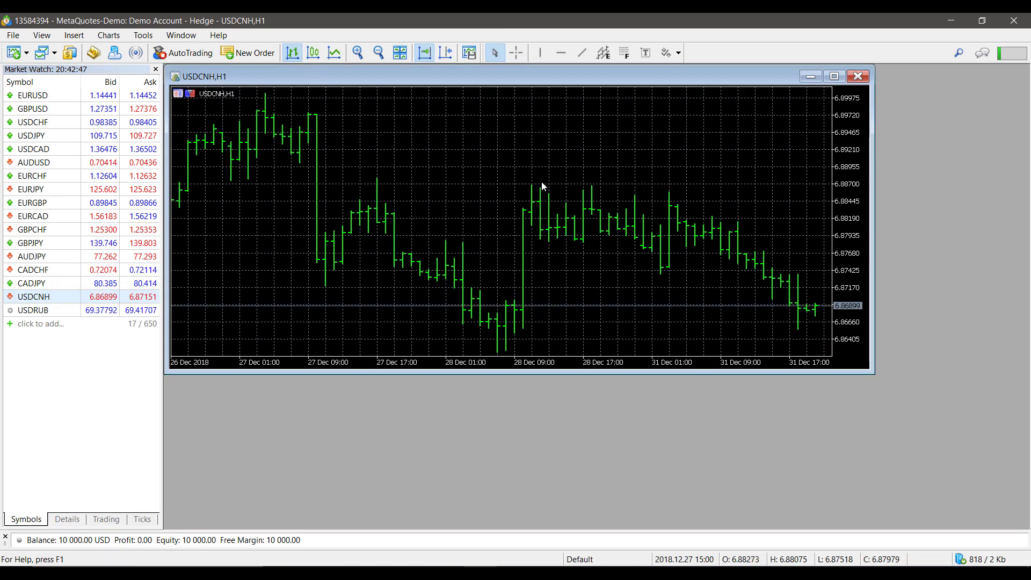
pyautogui.click(26, 323)
pyautogui.click(33, 338)
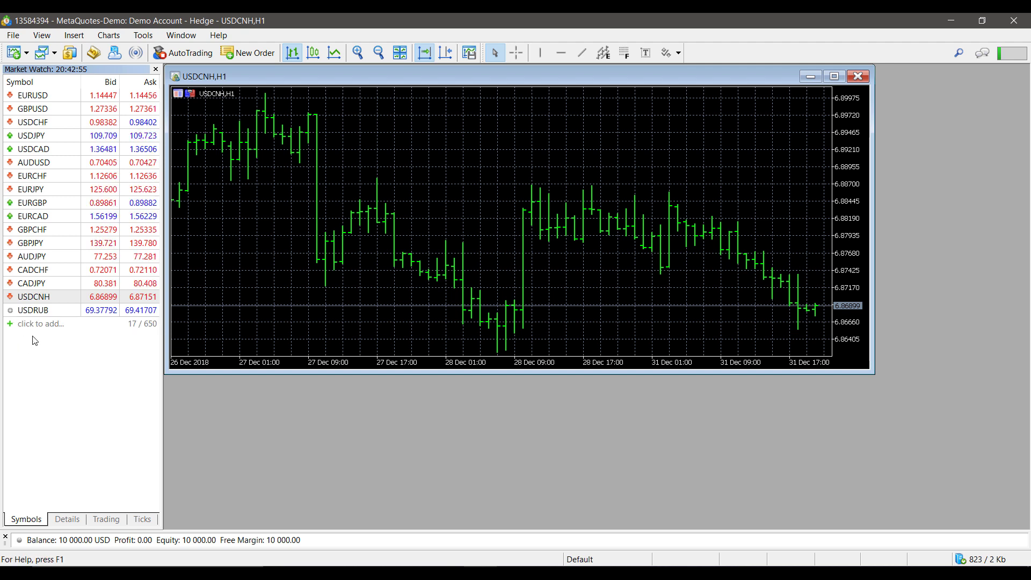
pyautogui.click(38, 326)
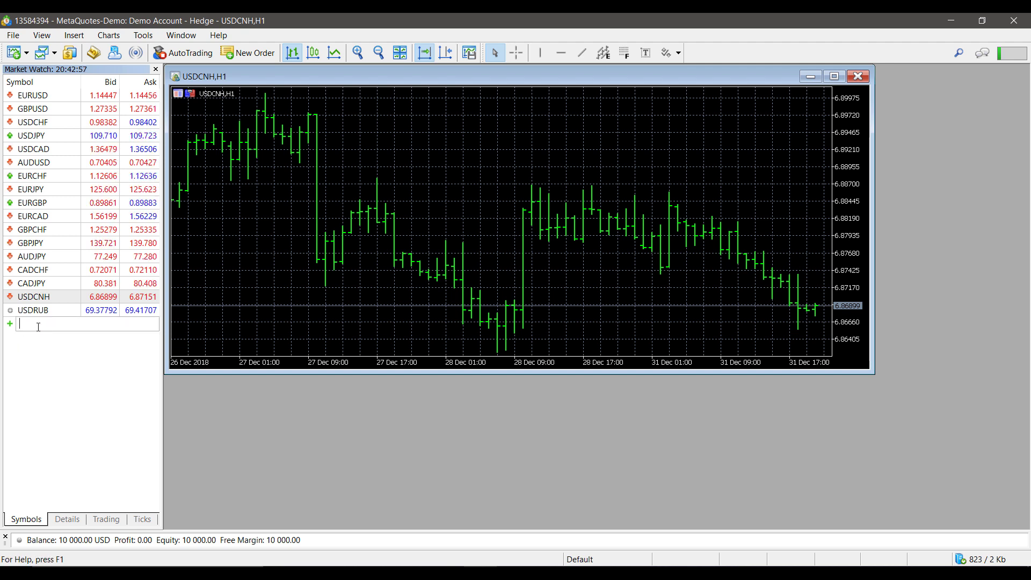
pyautogui.write('usd')
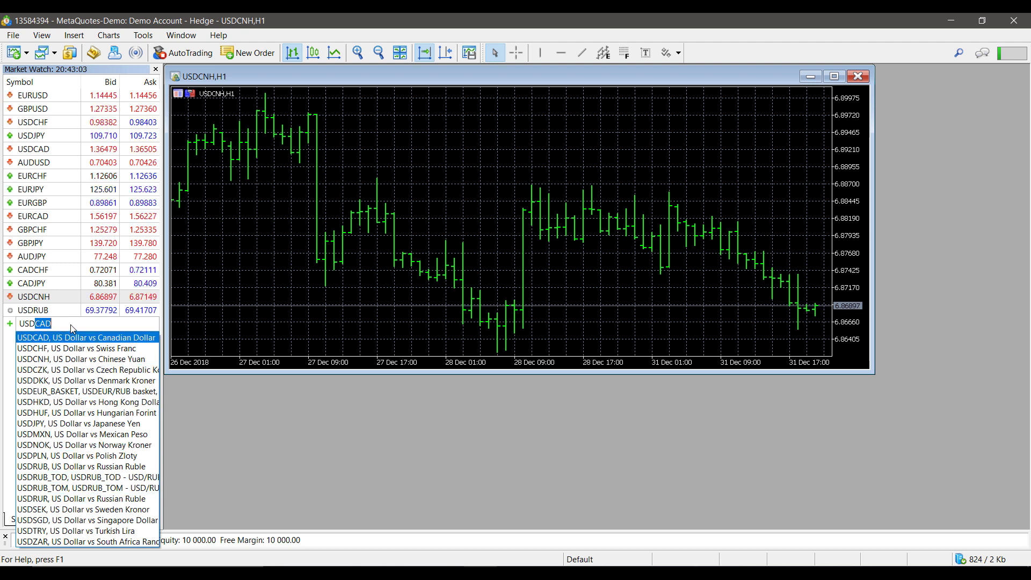
pyautogui.click(71, 334)
# - Reopen the Symbols dialog from View, scroll the Forex list, and select the empty Custom group
pyautogui.click(42, 31)
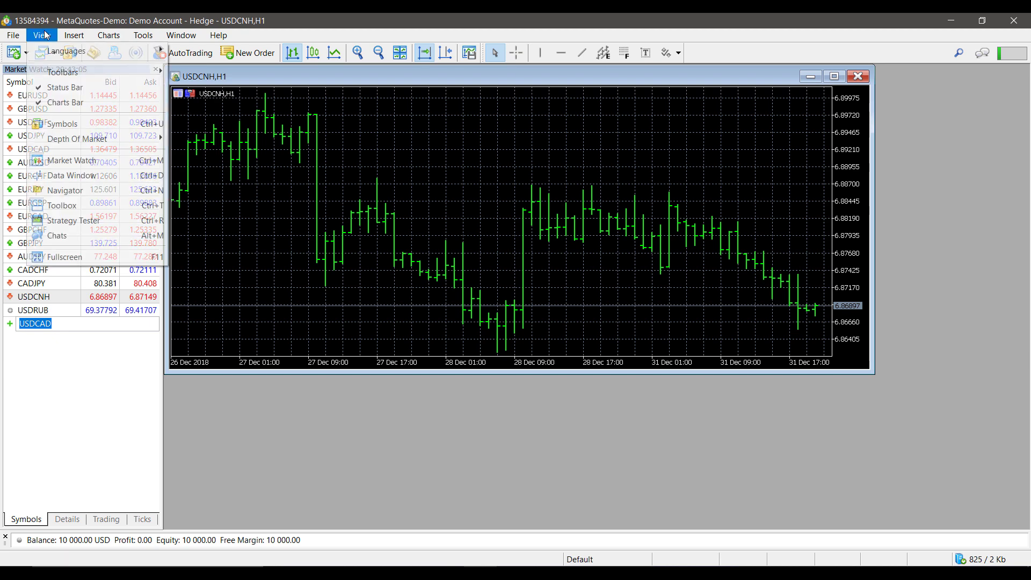
pyautogui.click(141, 121)
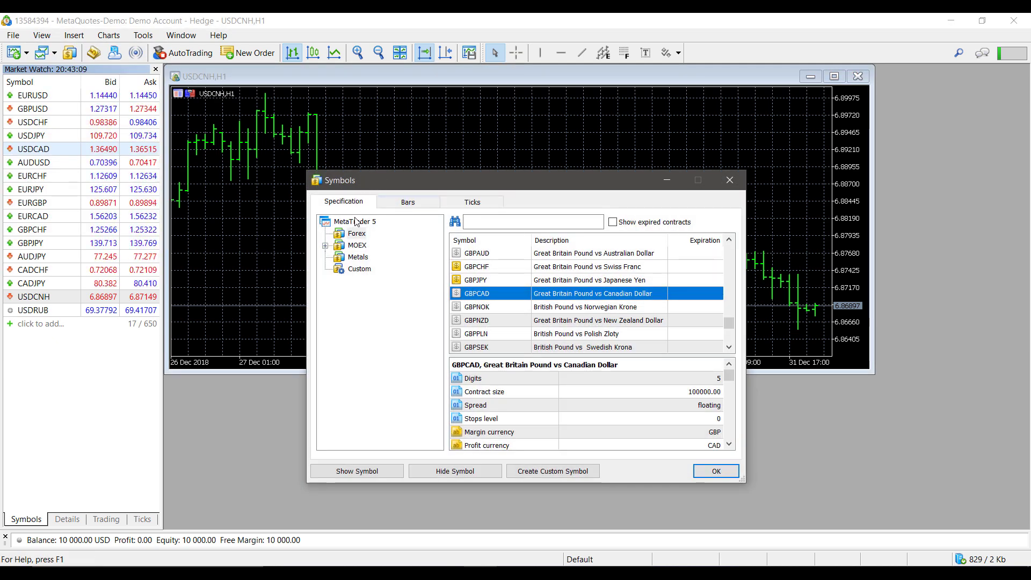
pyautogui.scroll(2, 592, 294)
pyautogui.scroll(10, 592, 293)
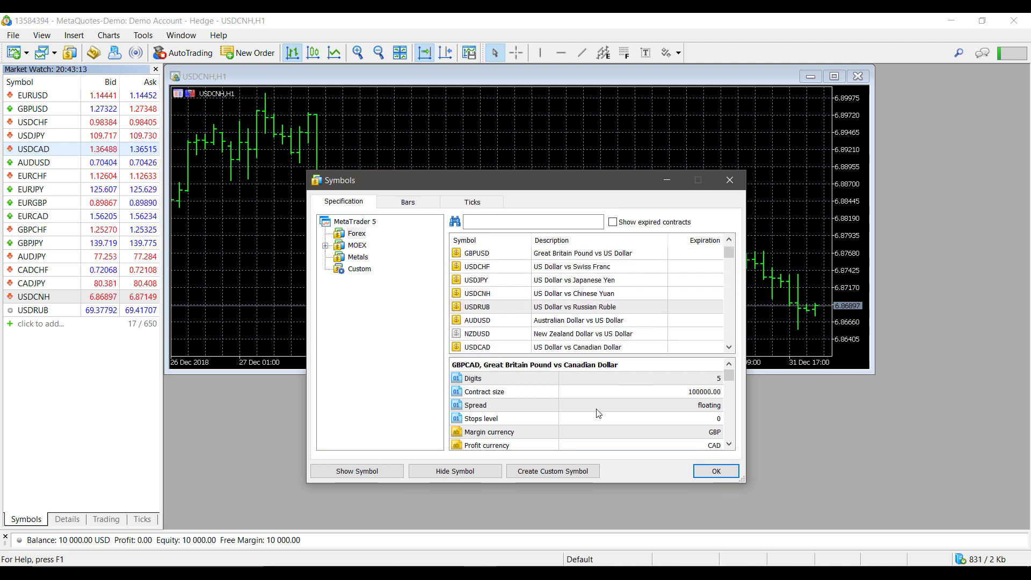
pyautogui.scroll(-8, 599, 413)
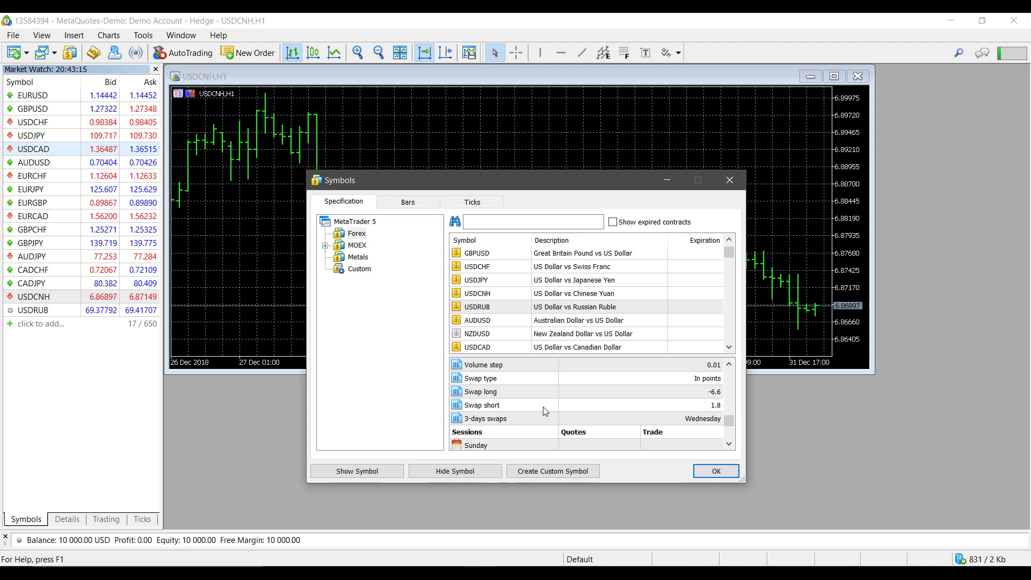
pyautogui.scroll(-3, 556, 437)
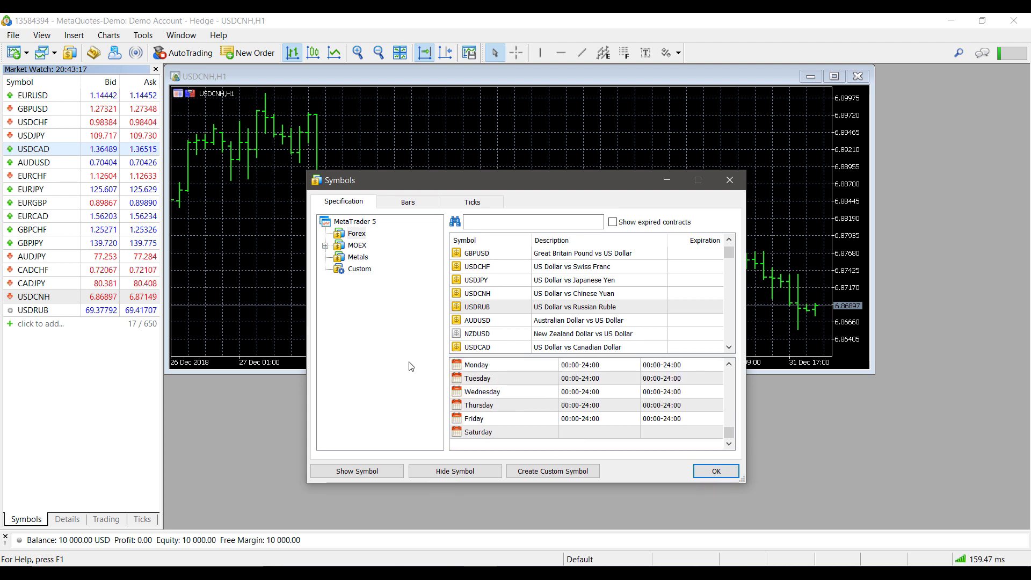
pyautogui.click(353, 271)
pyautogui.rightClick(353, 271)
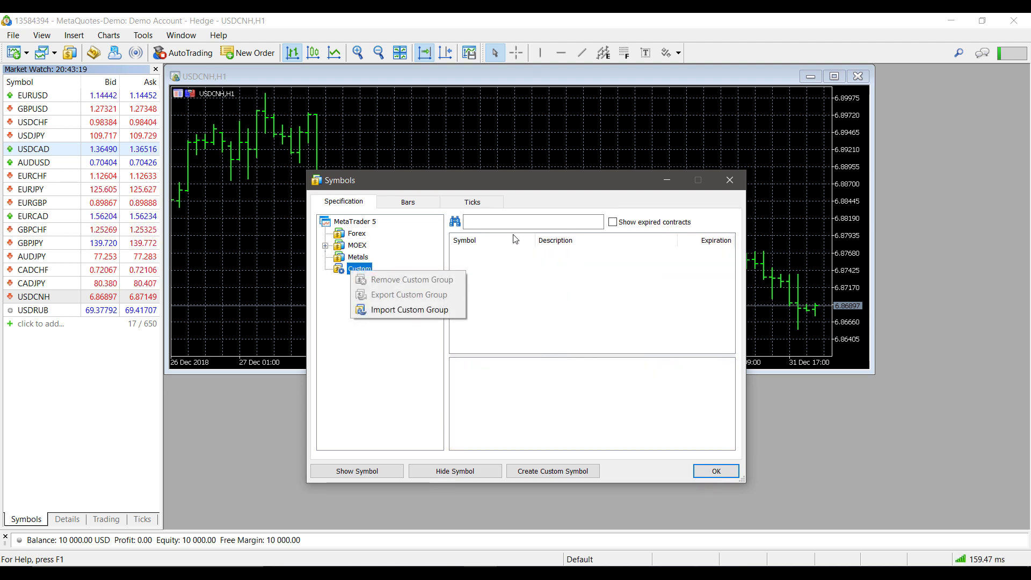
pyautogui.rightClick(510, 186)
pyautogui.press('Escape')
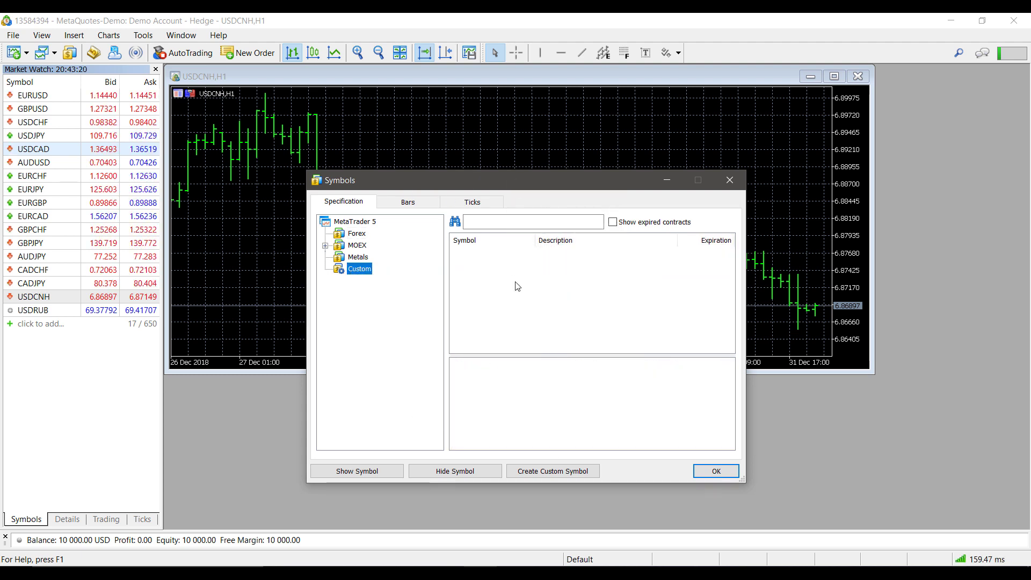
pyautogui.click(586, 474)
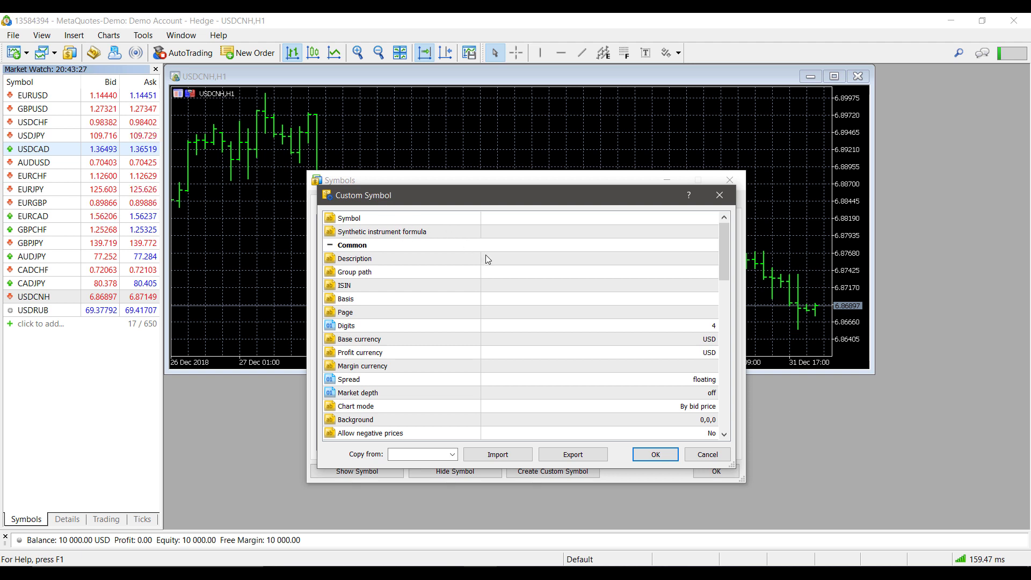
pyautogui.scroll(-3, 553, 341)
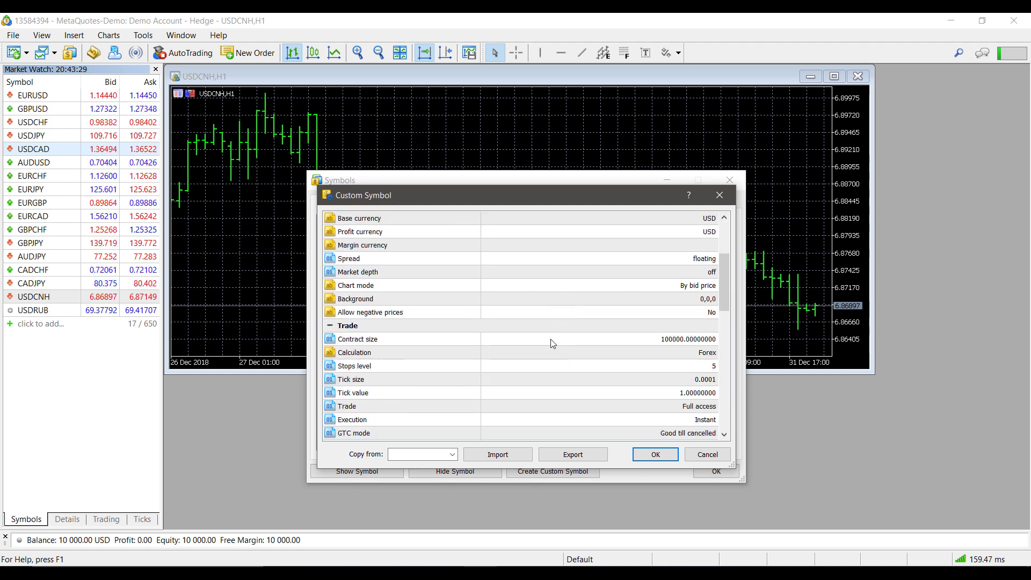
pyautogui.scroll(-7, 554, 344)
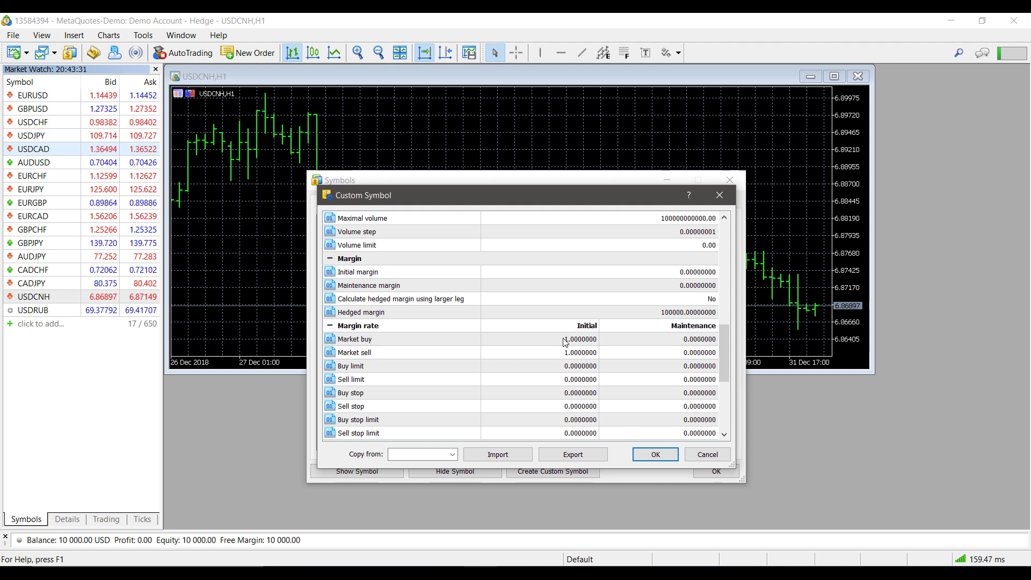
pyautogui.scroll(-1, 565, 343)
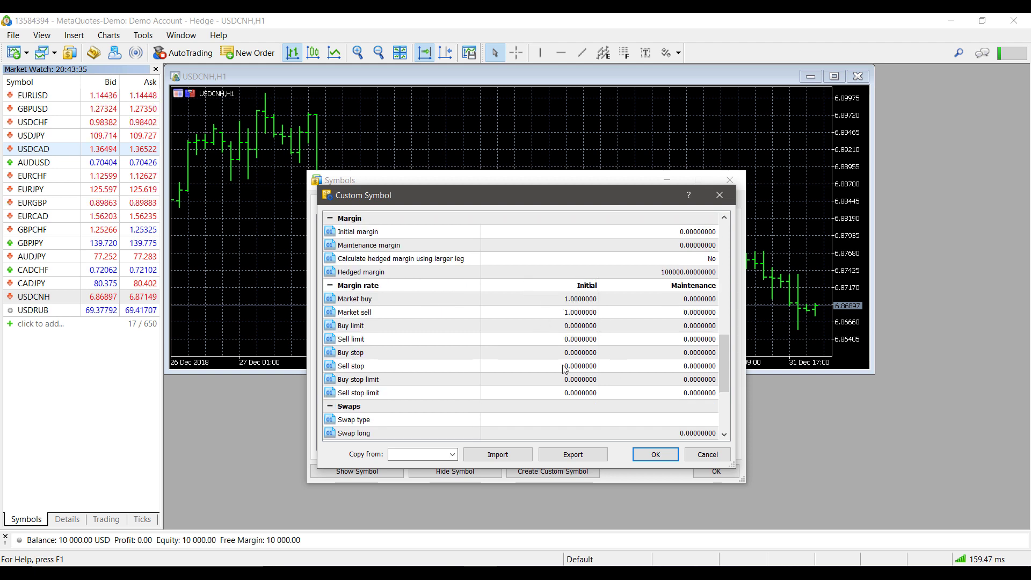
pyautogui.scroll(10, 565, 369)
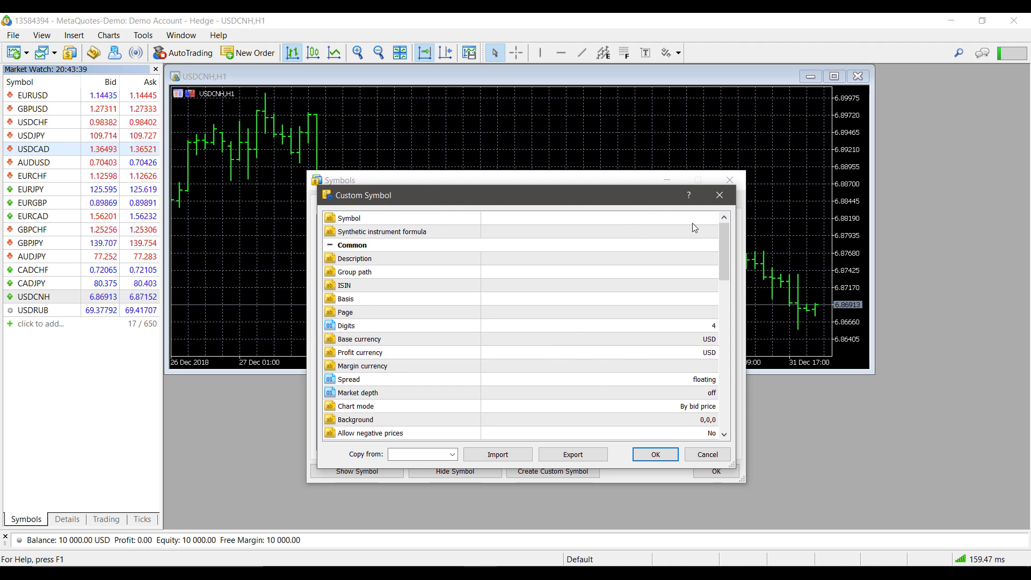
# - Discard the new custom symbol and request EURUSD M1 bars, listing 821 bars for 2018.12.31
pyautogui.click(720, 195)
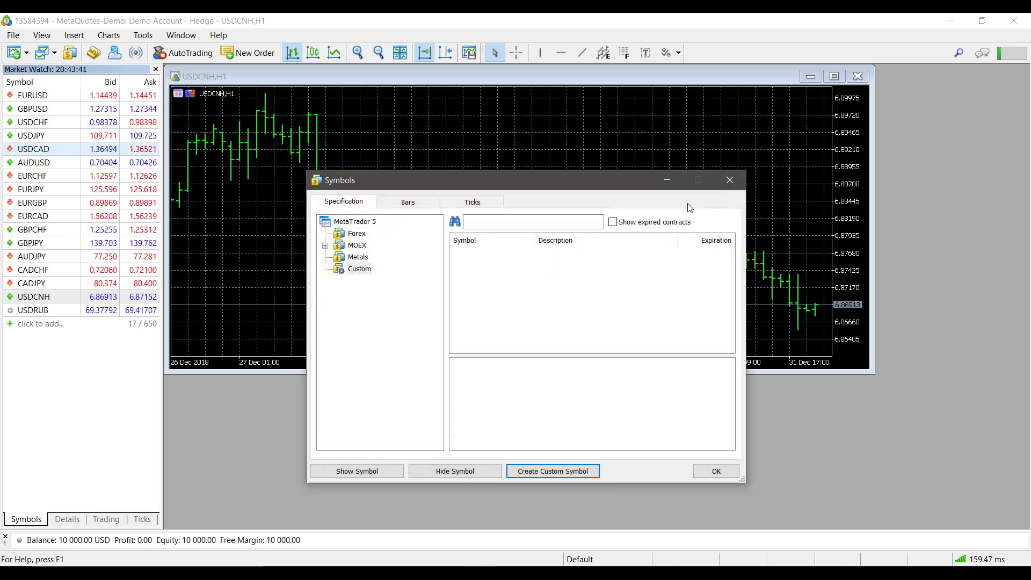
pyautogui.click(408, 205)
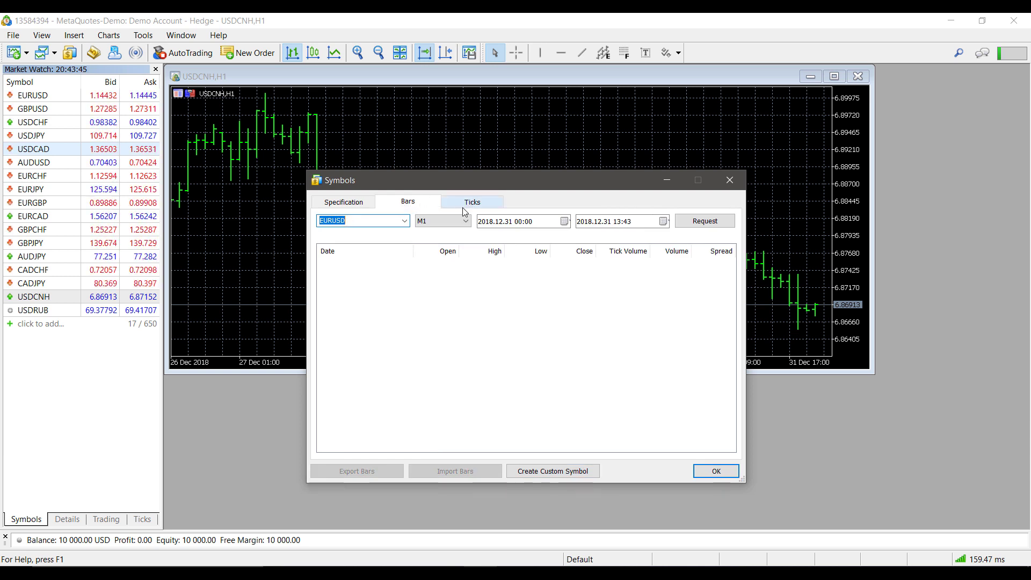
pyautogui.click(698, 221)
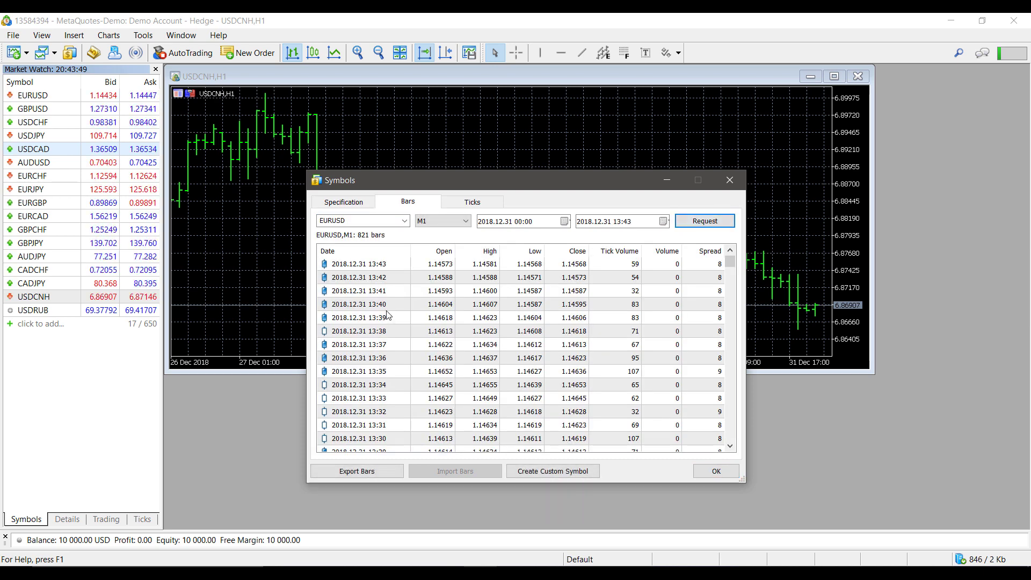
pyautogui.click(993, 450)
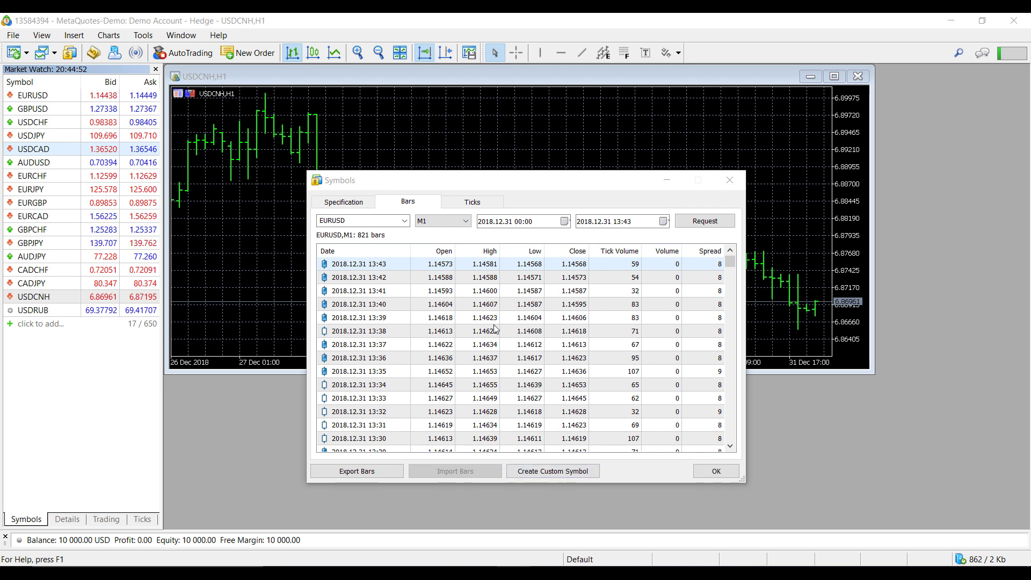
# - Request 3727 EURUSD ticks on the Ticks tab and start exporting them as a CSV file
pyautogui.click(467, 207)
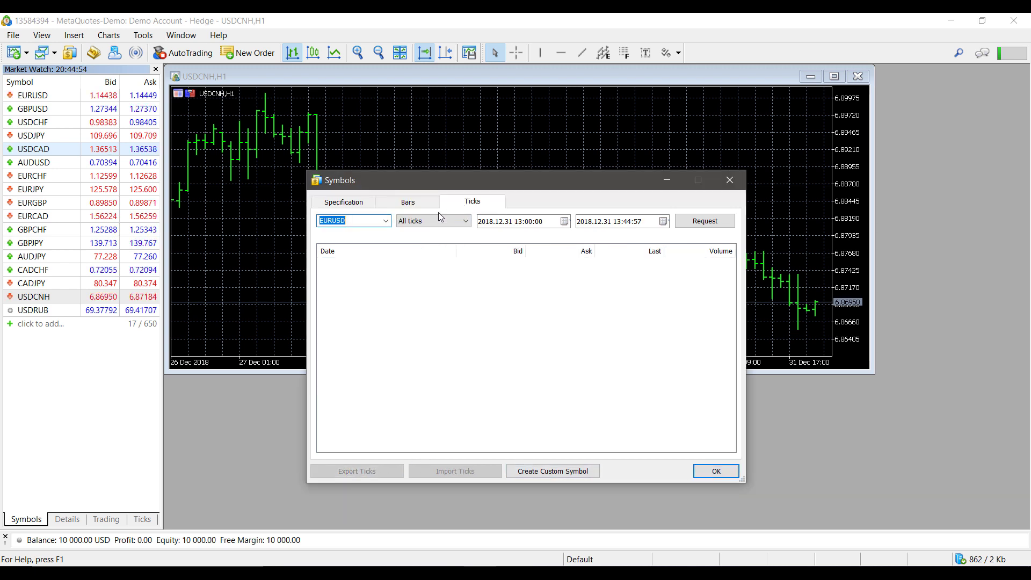
pyautogui.click(693, 221)
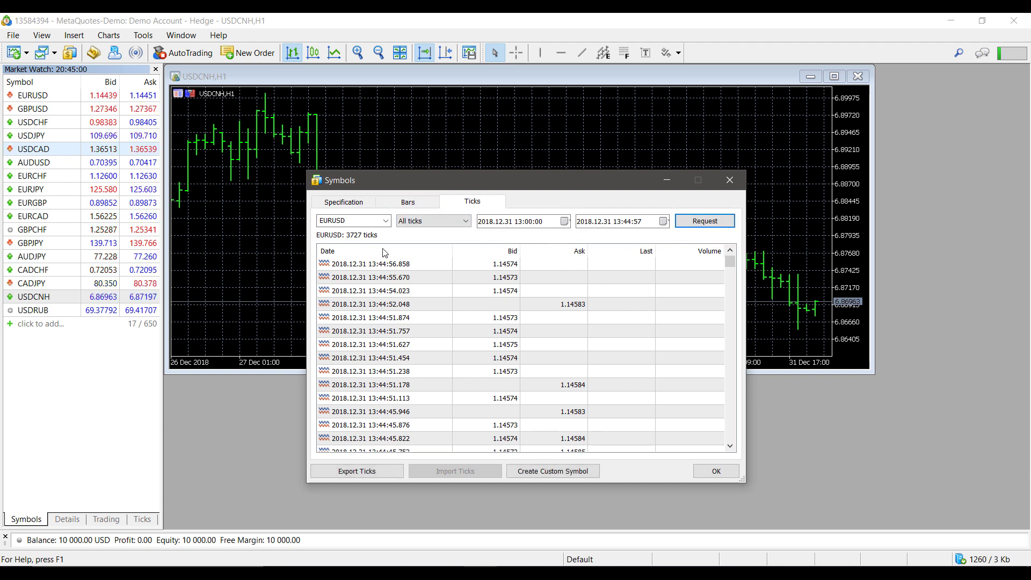
pyautogui.click(375, 476)
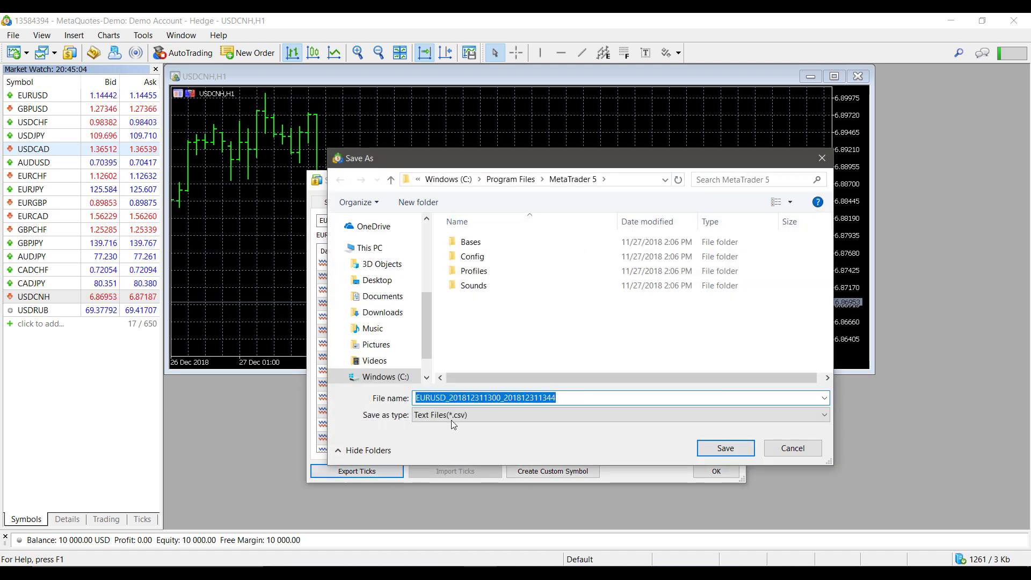
pyautogui.click(805, 449)
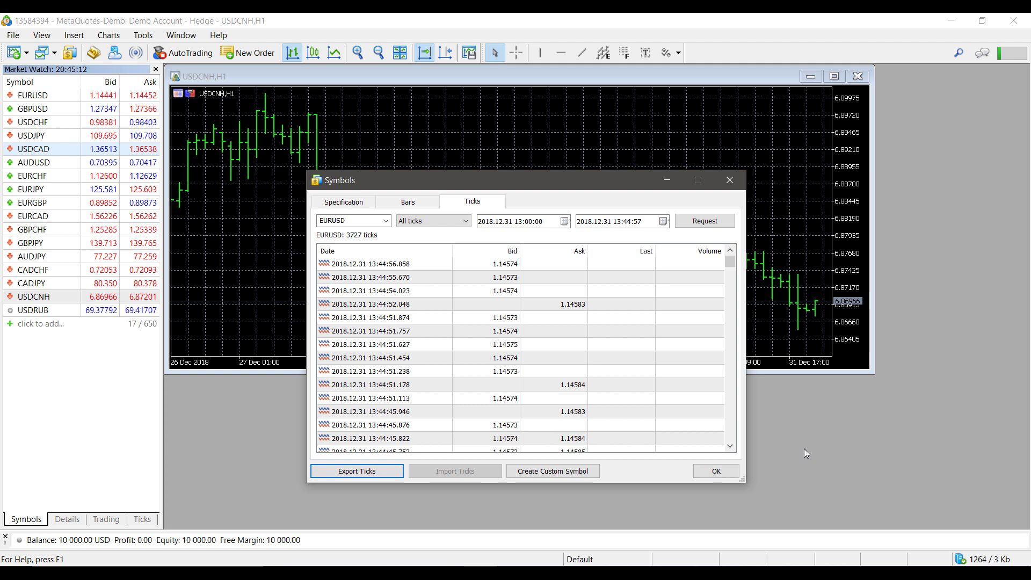